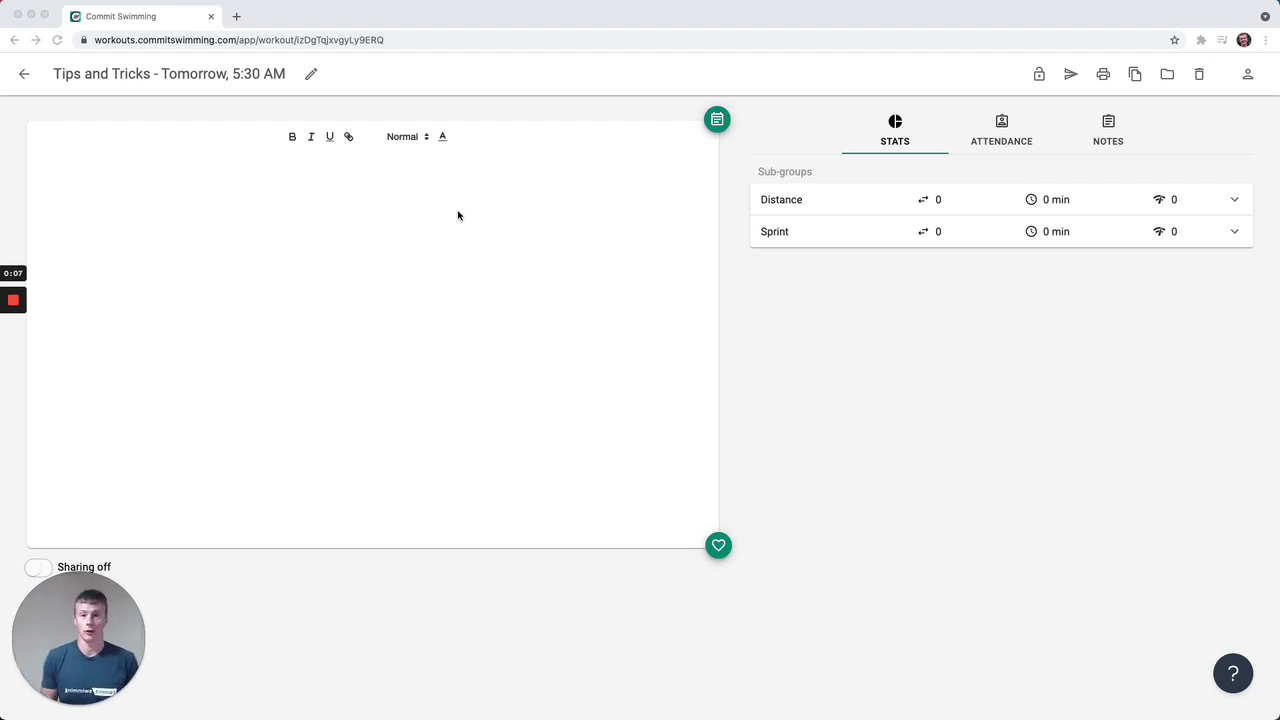
Step: Write the first set "10 x 100s @ 1:30" in the empty workout
{"action": "left_click", "coordinate": [151, 204]}
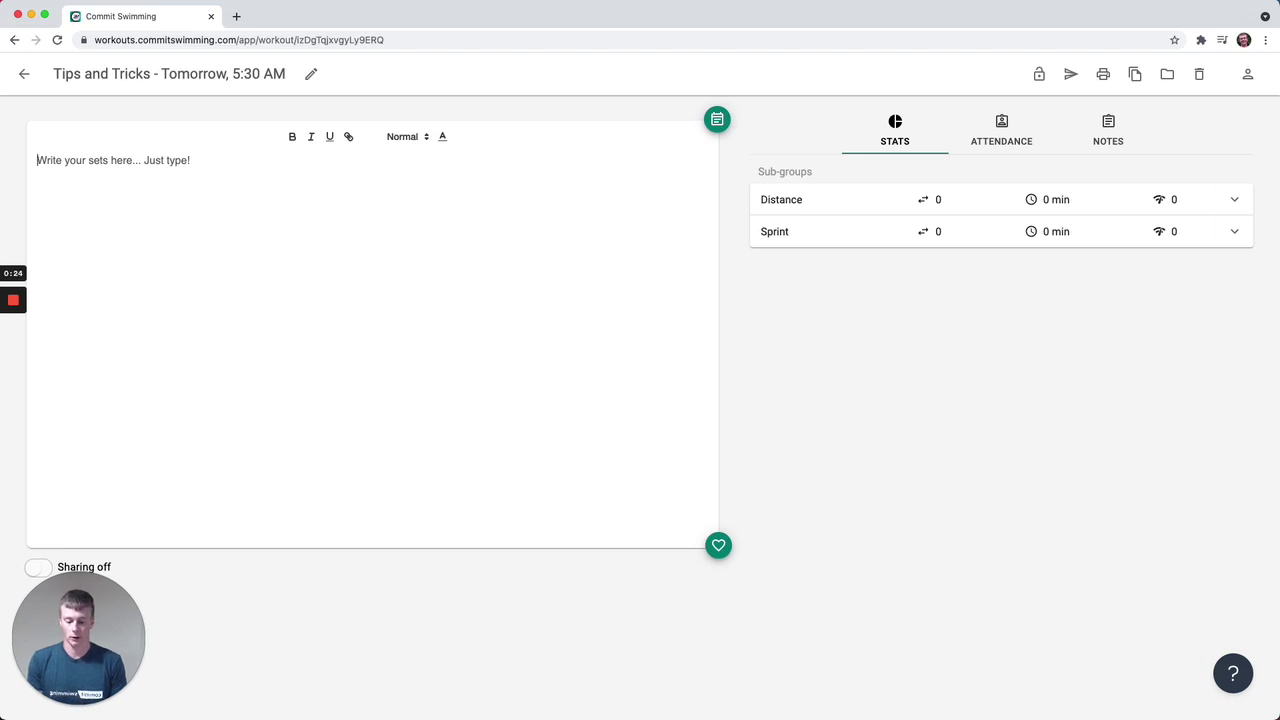
{"action": "type", "text": "10 x 100s"}
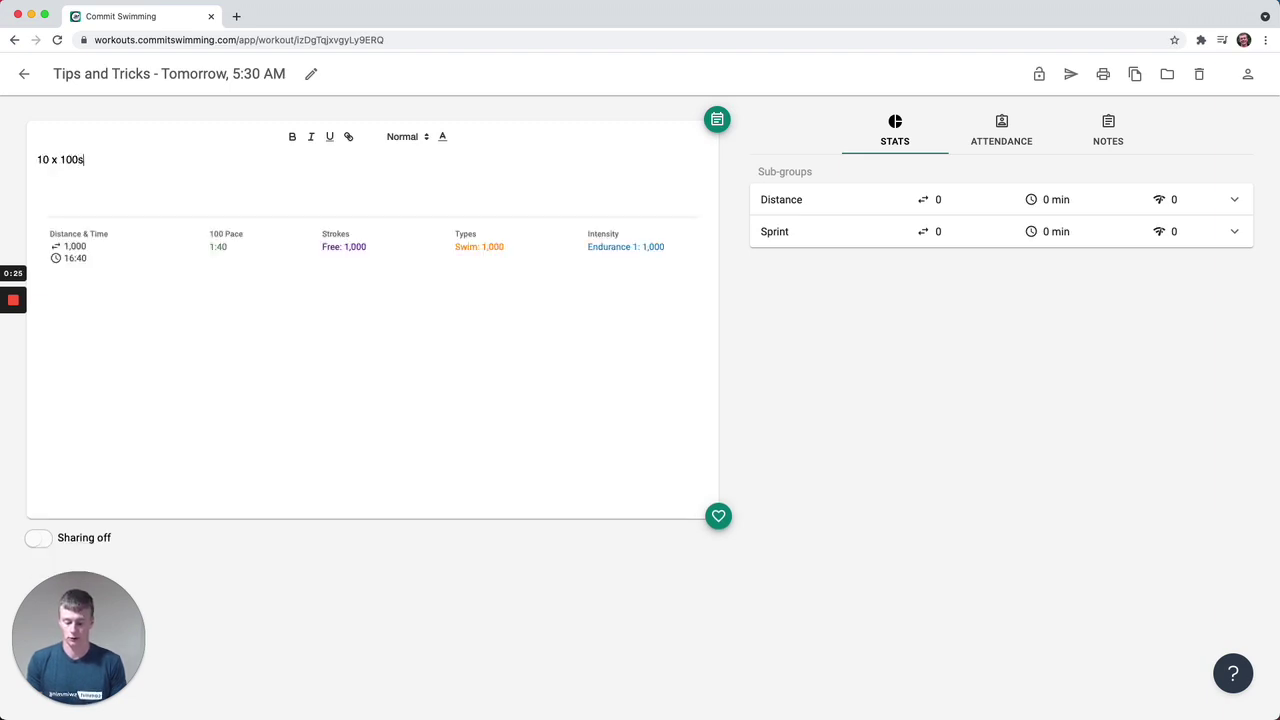
{"action": "type", "text": " @ 1:30"}
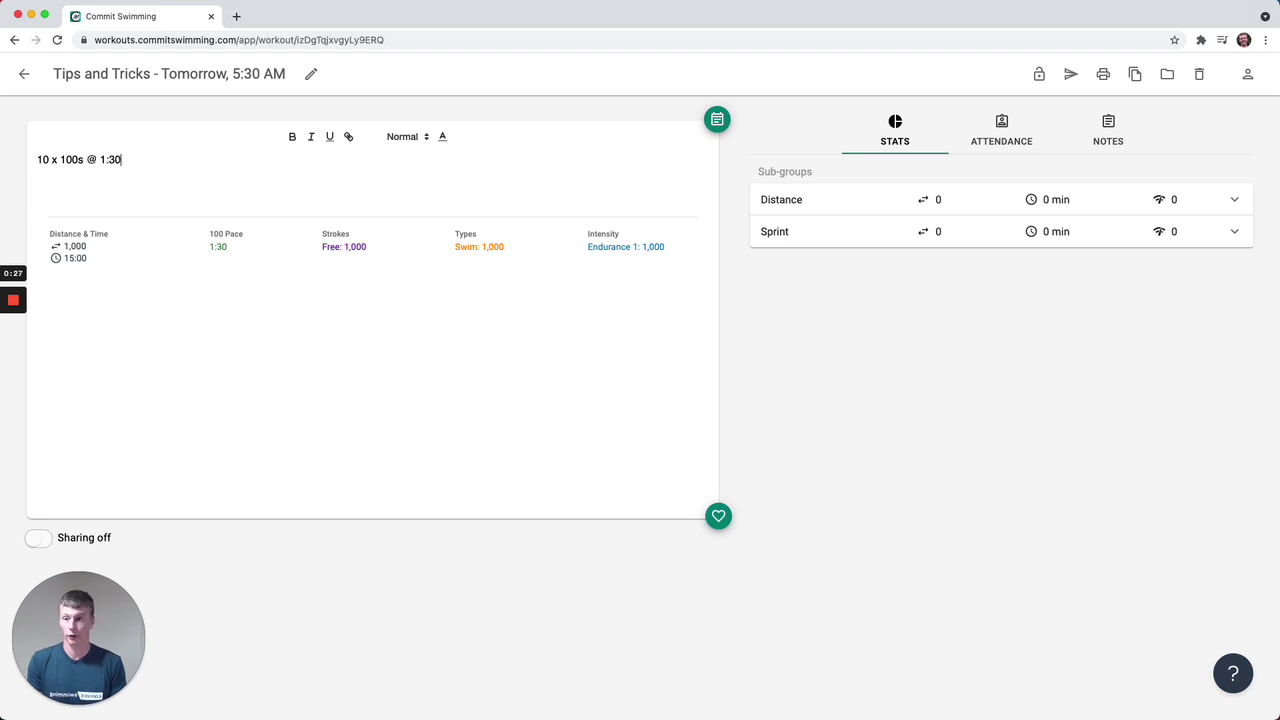
{"action": "key", "text": "Return"}
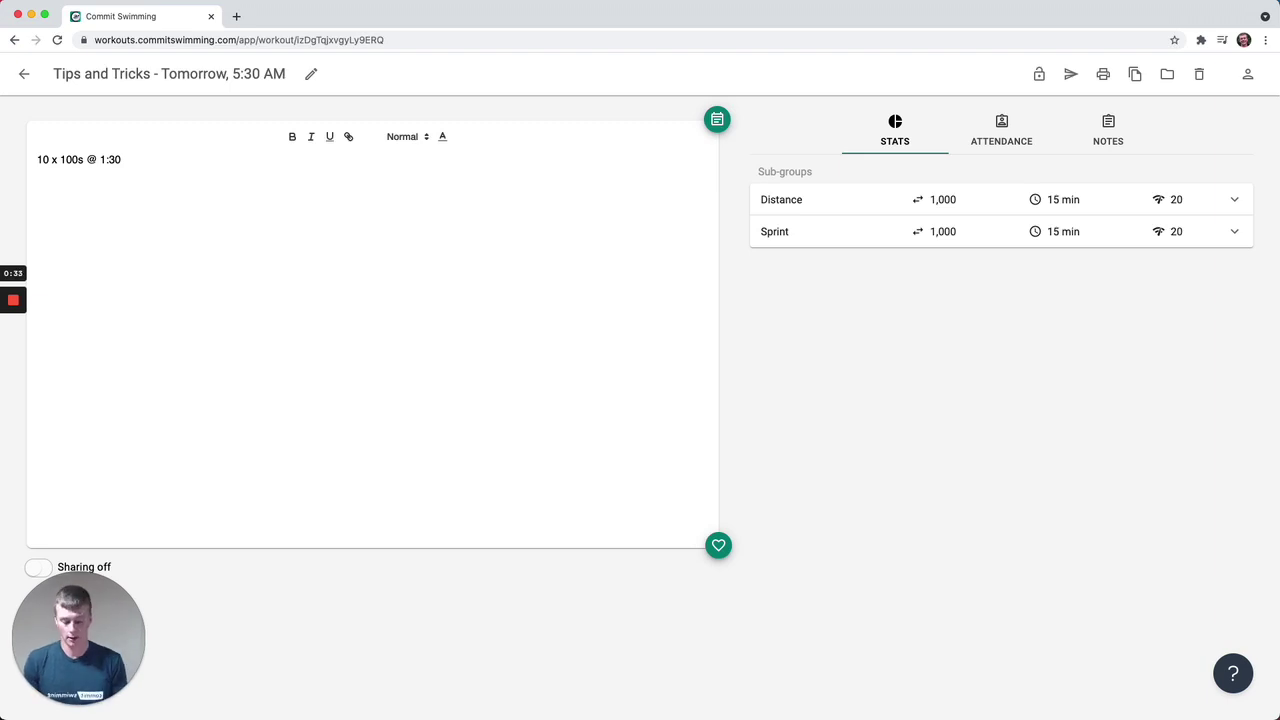
Step: Add the line "5 min break to explain set" below the first set
{"action": "type", "text": "5 min break"}
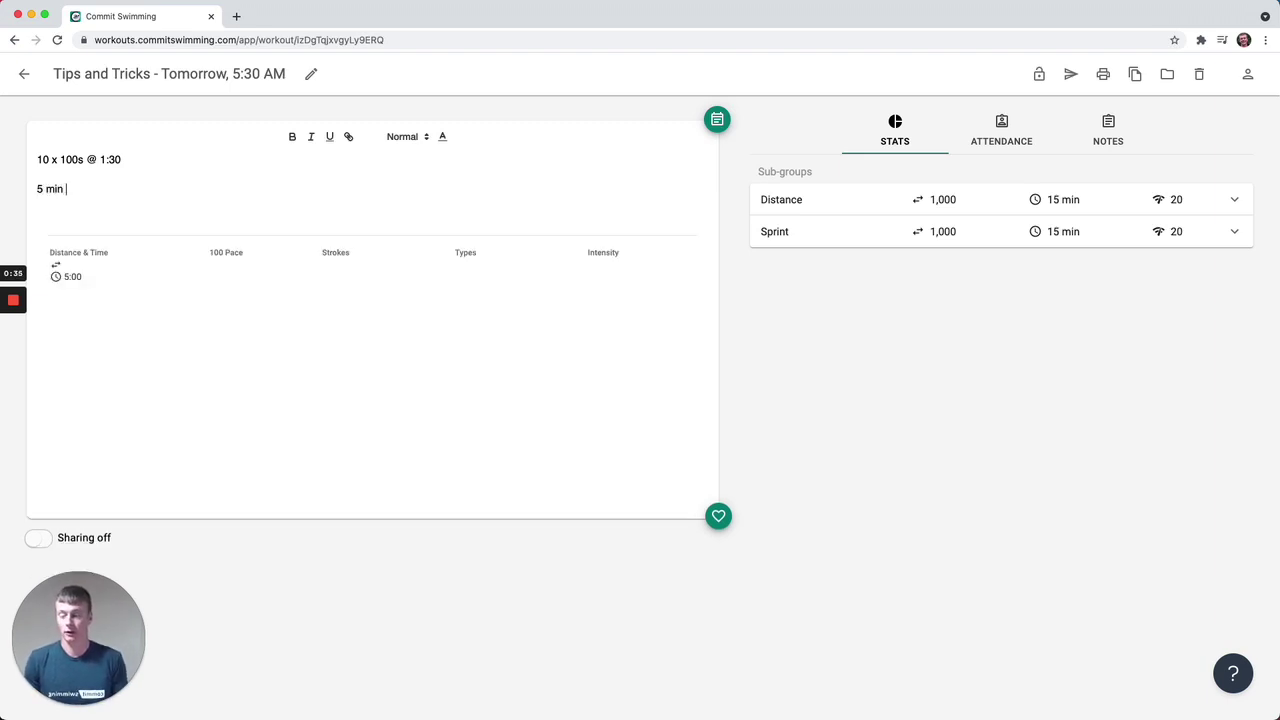
{"action": "type", "text": " to e"}
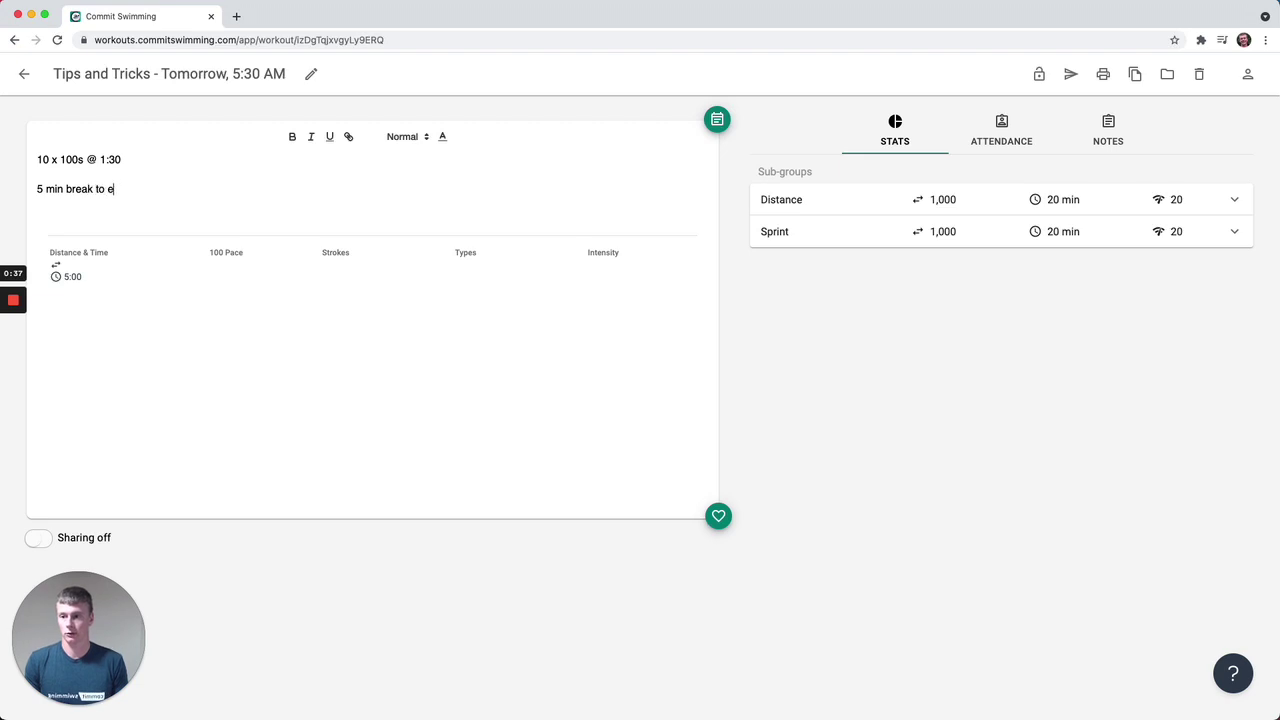
{"action": "type", "text": "xplain set"}
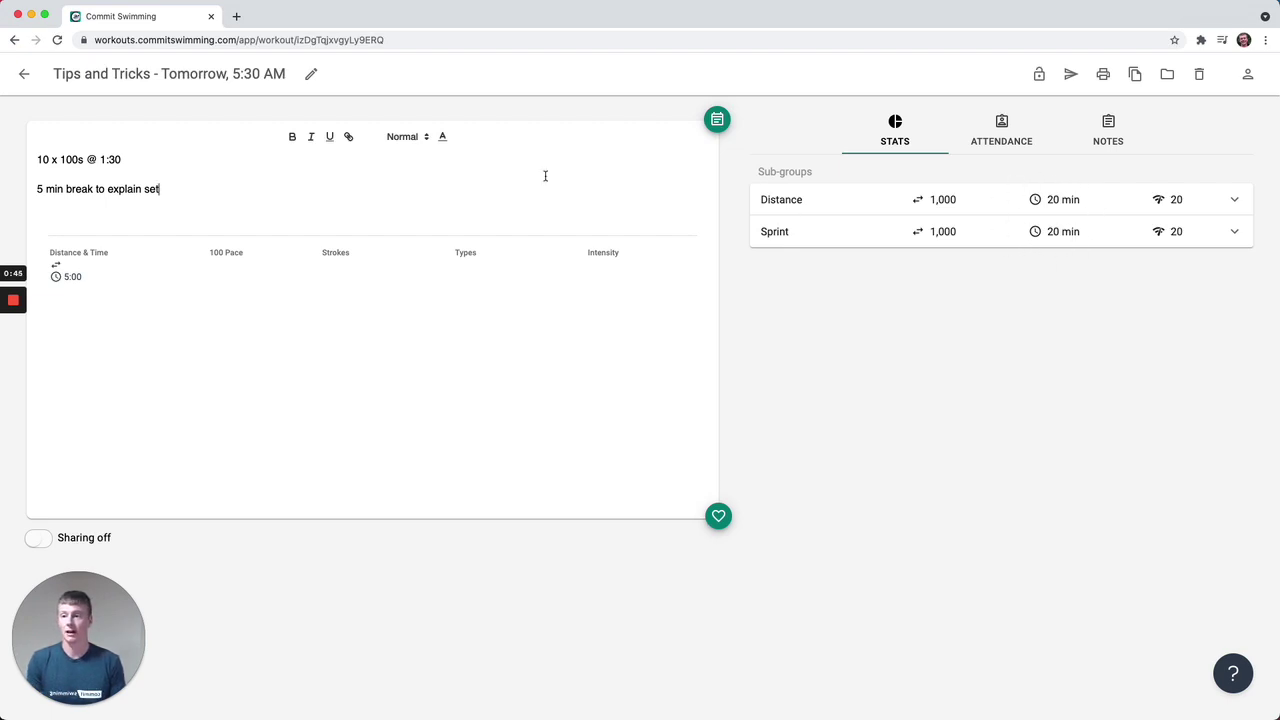
Step: Expand the Distance and Sprint sub-group stats and inspect the figures for the 10 x 100s set and the break line
{"action": "left_click", "coordinate": [792, 210]}
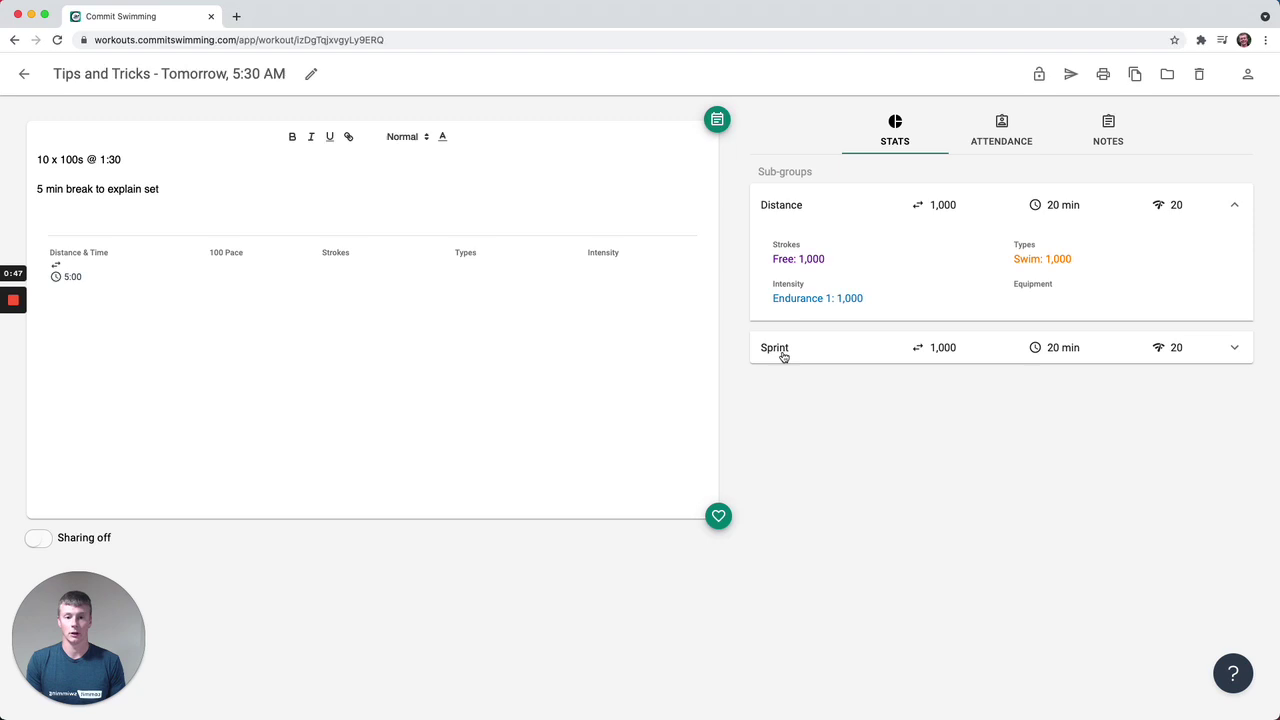
{"action": "left_click", "coordinate": [781, 355]}
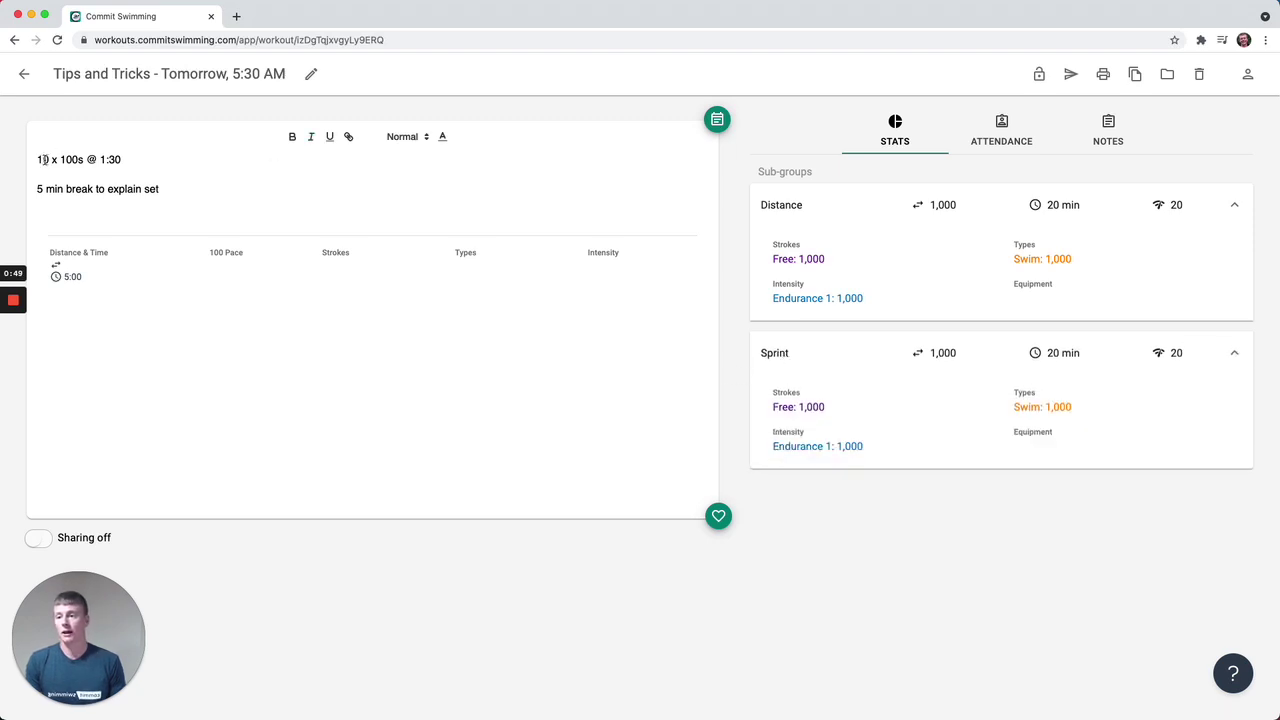
{"action": "left_click_drag", "start_coordinate": [38, 160], "coordinate": [104, 160]}
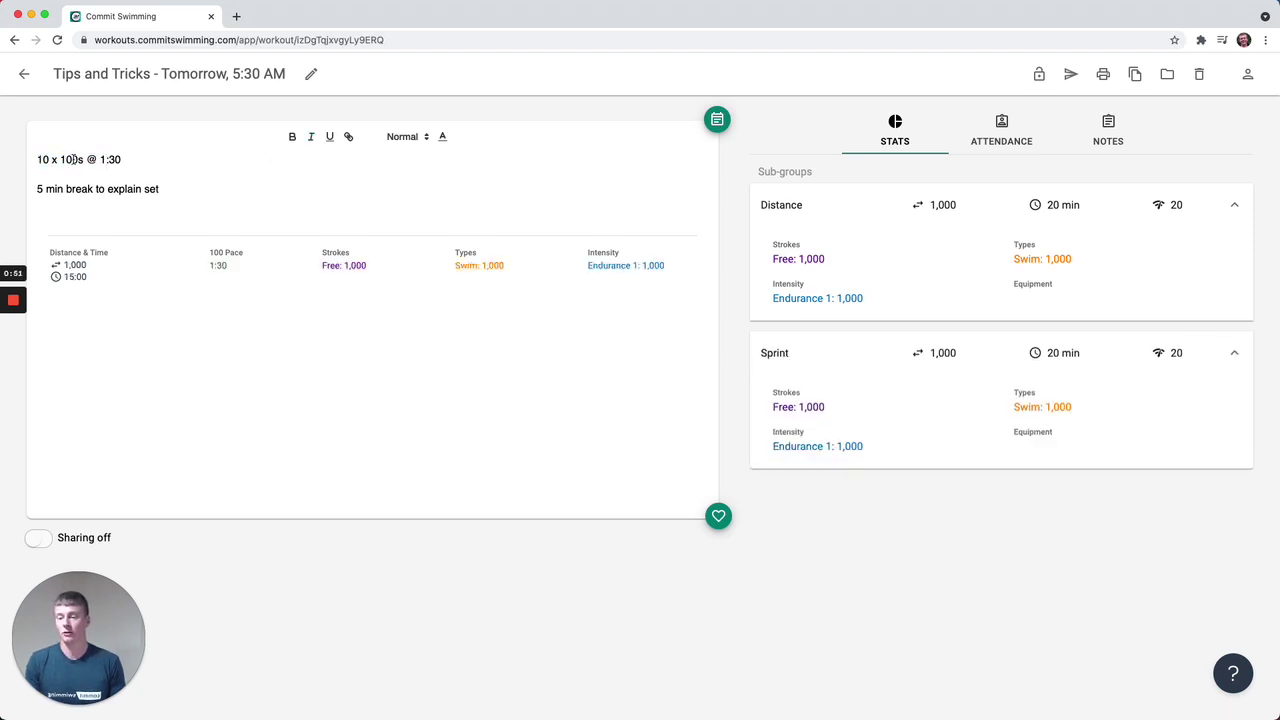
{"action": "left_click", "coordinate": [38, 160]}
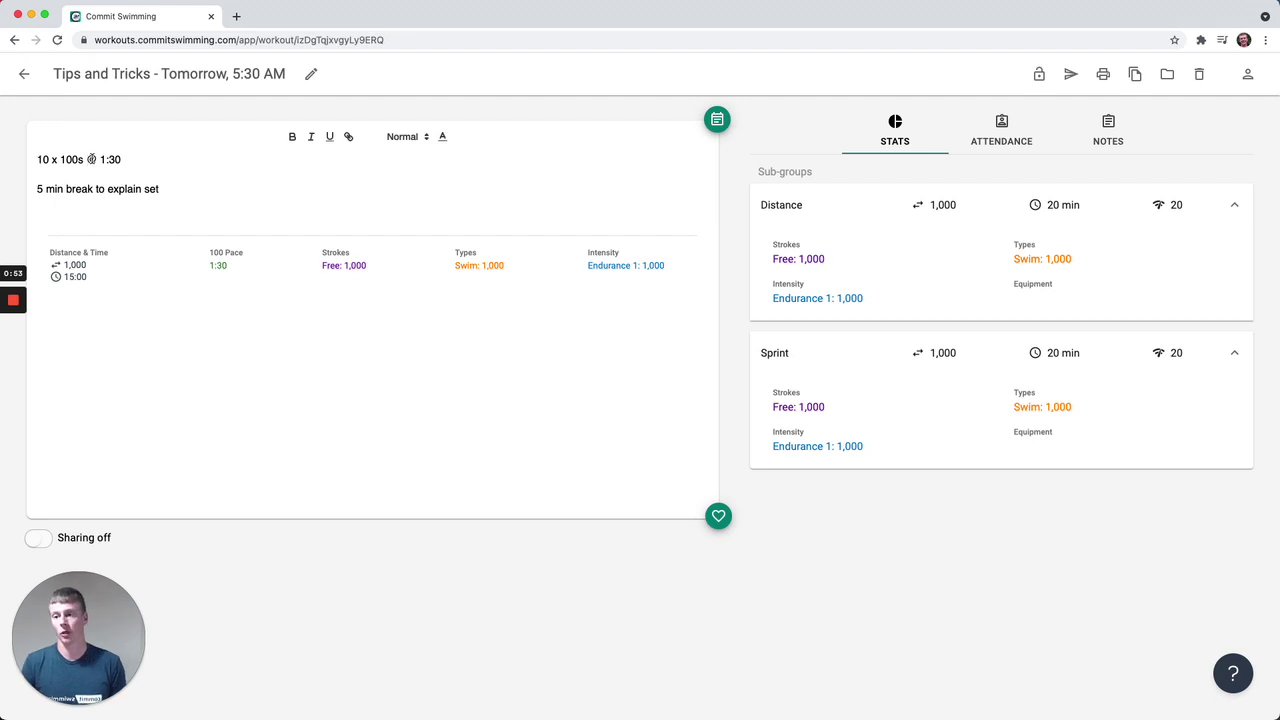
{"action": "left_click", "coordinate": [39, 189]}
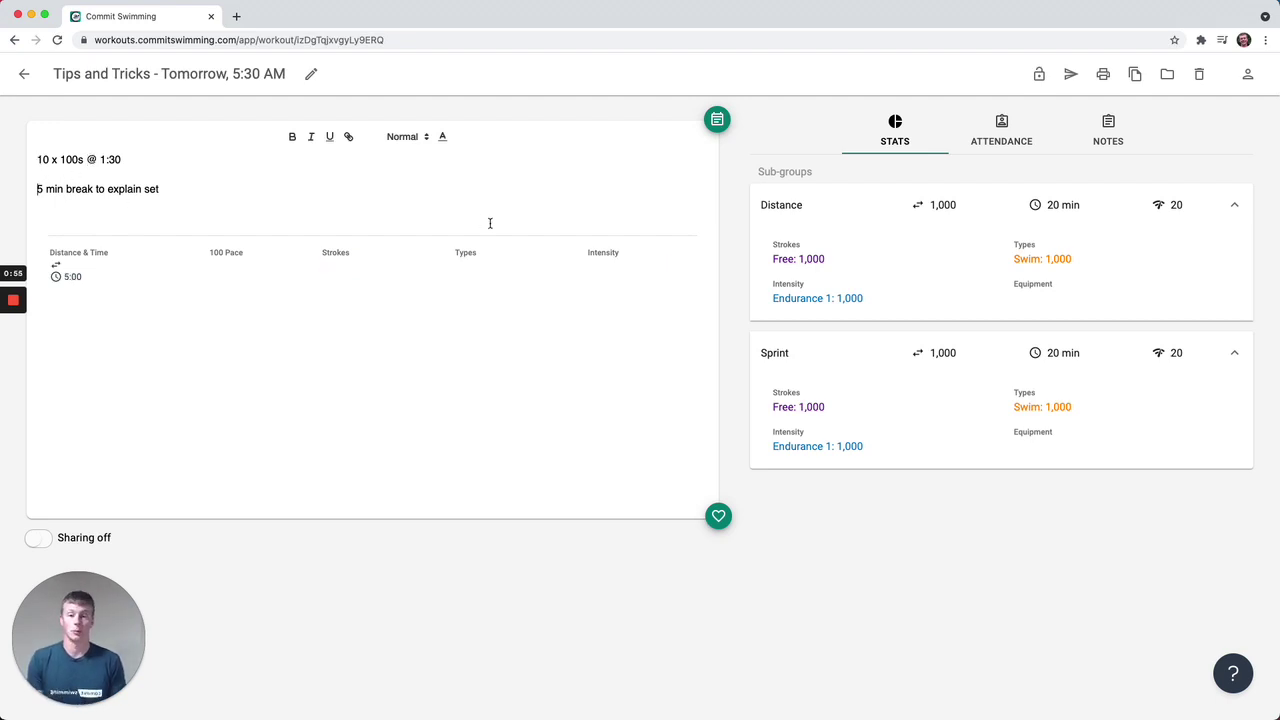
Step: Add a "Warmup" heading below the break line with indented swims of 100, 200 and 300
{"action": "left_click", "coordinate": [170, 190]}
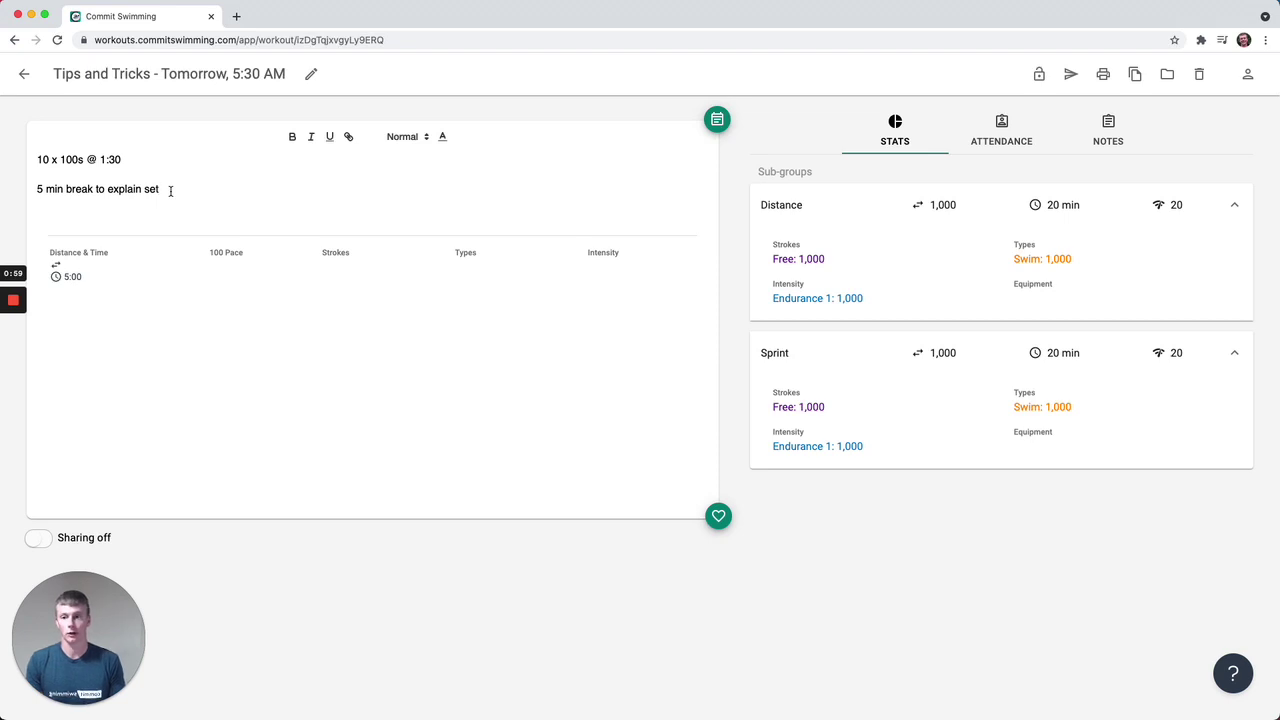
{"action": "key", "text": "Return"}
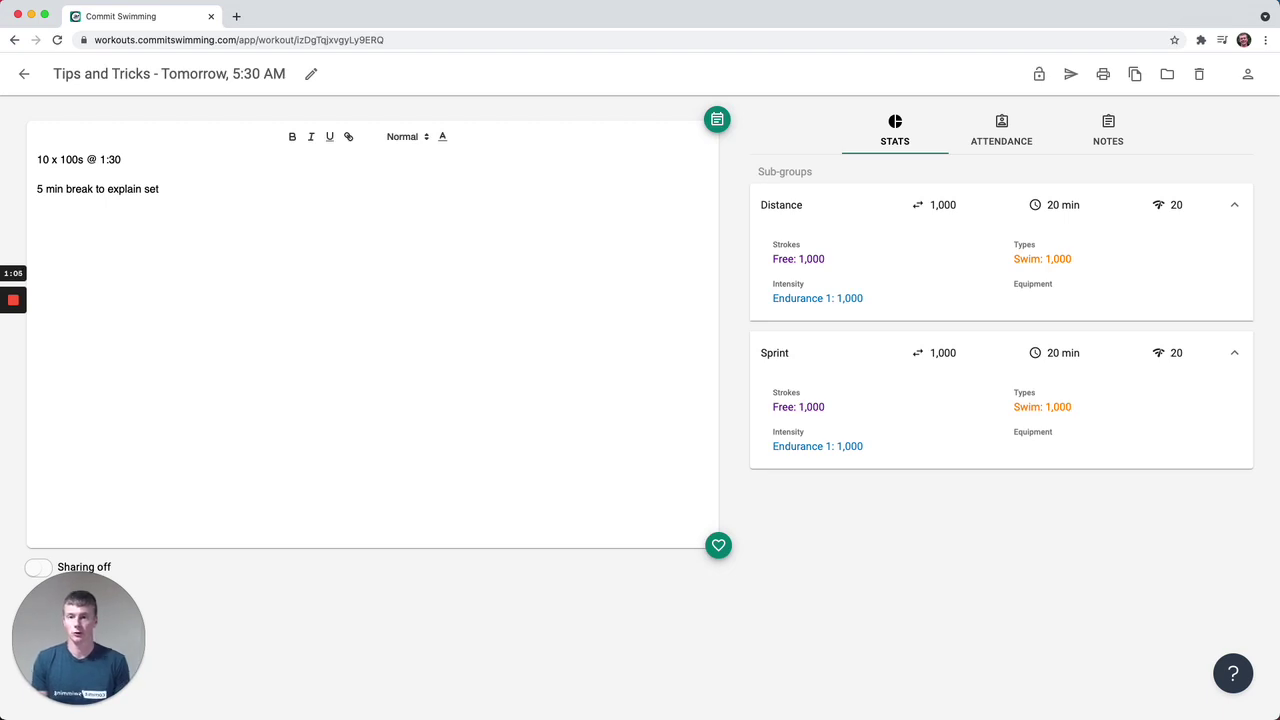
{"action": "type", "text": "W"}
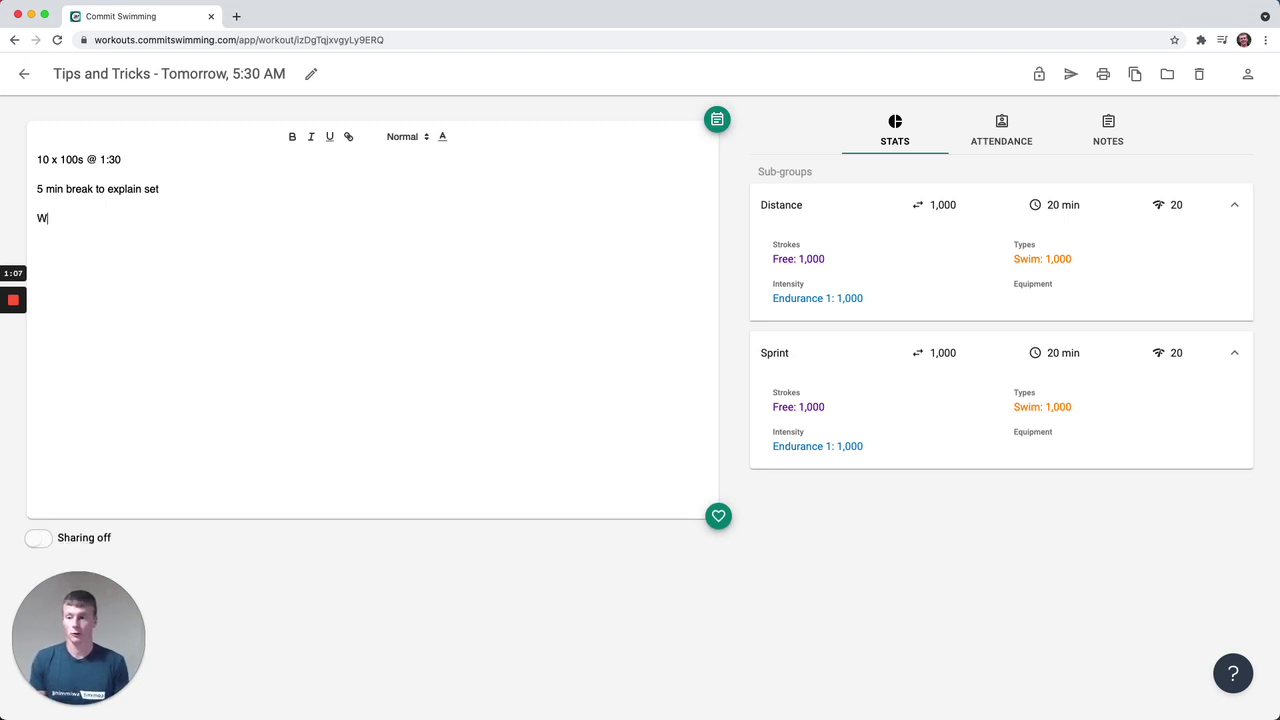
{"action": "type", "text": "armup \t"}
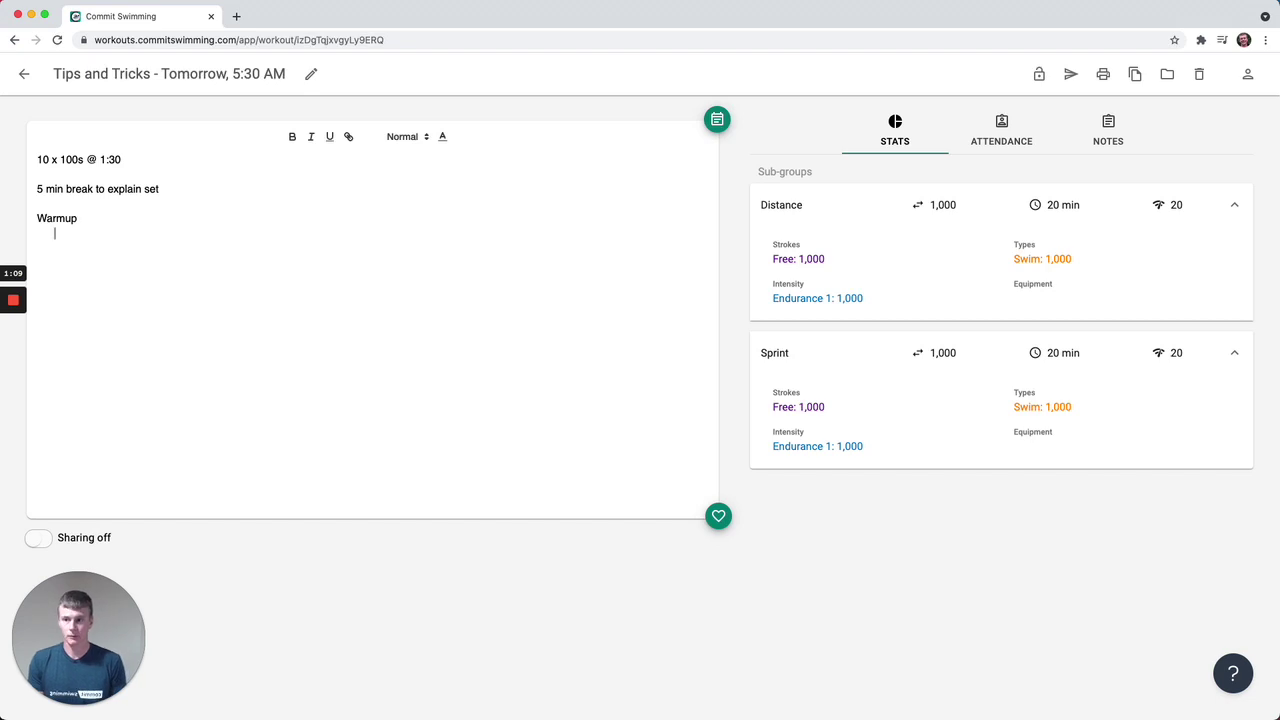
{"action": "type", "text": "100"}
{"action": "key", "text": "Return"}
{"action": "type", "text": "200"}
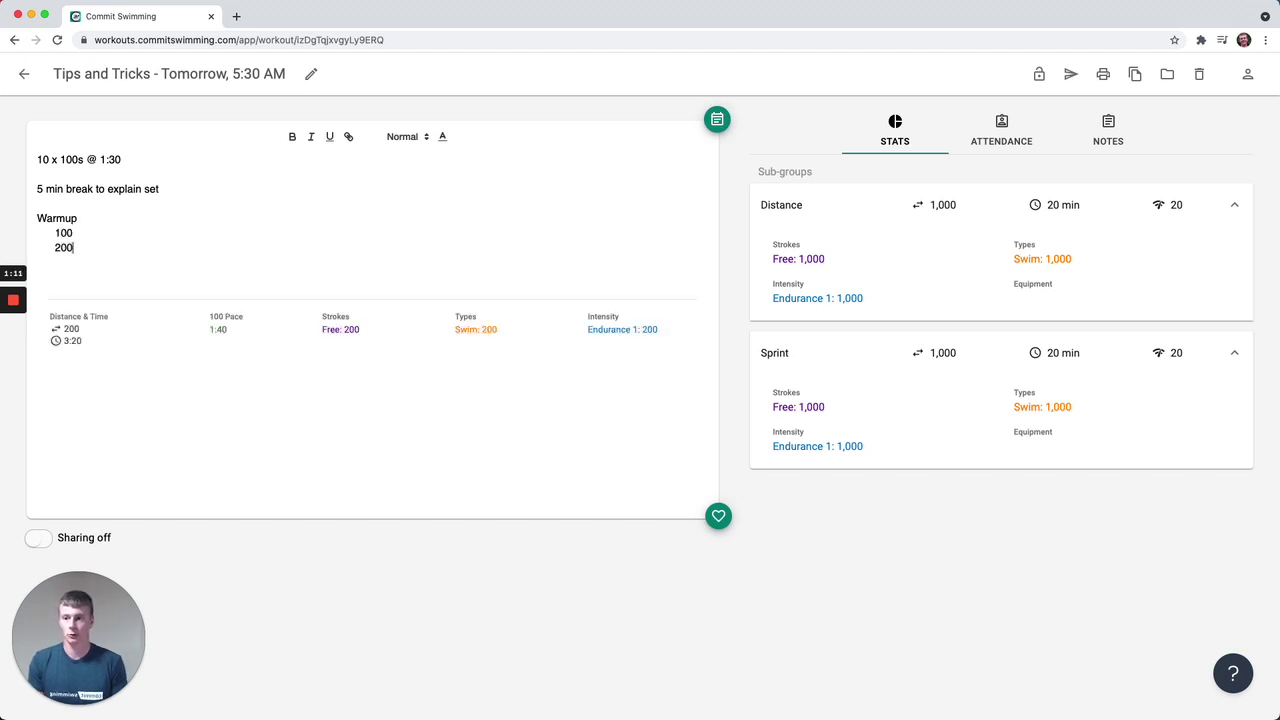
{"action": "key", "text": "Return"}
{"action": "type", "text": "300"}
Step: Add a "Main set" heading below the warmup block
{"action": "left_click", "coordinate": [74, 232]}
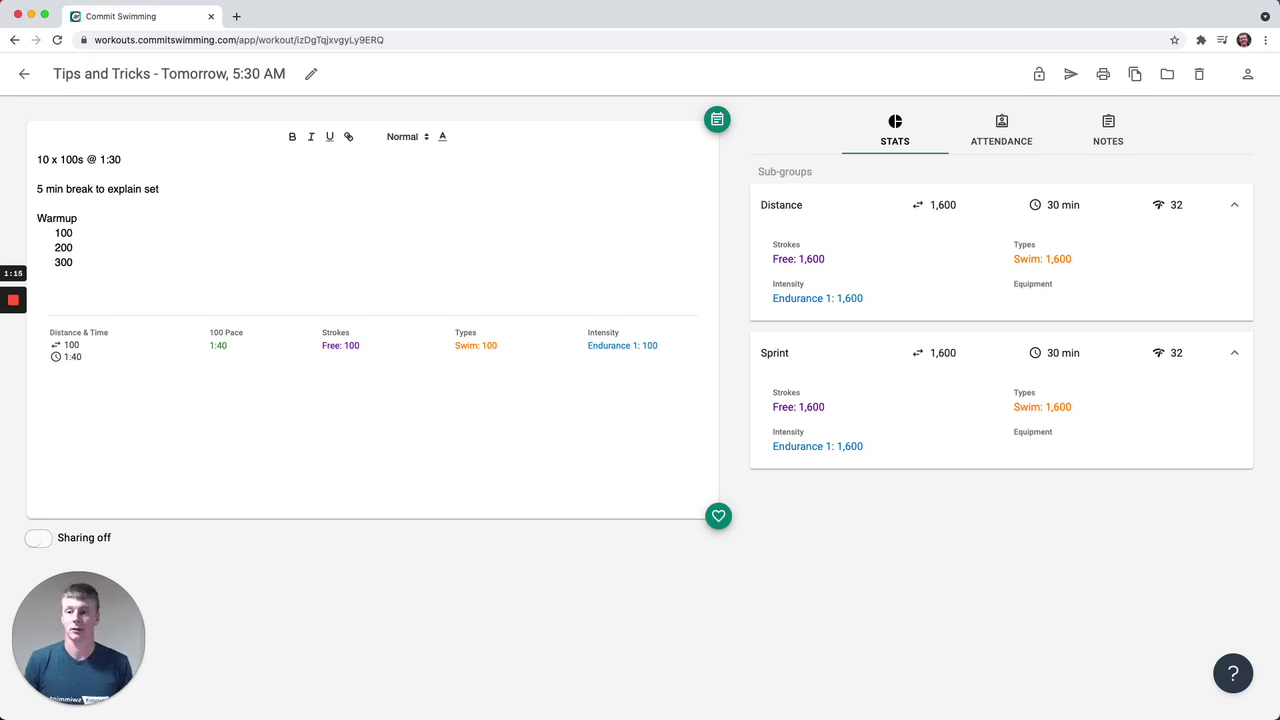
{"action": "key", "text": "Down"}
{"action": "key", "text": "Down"}
{"action": "key", "text": "Return"}
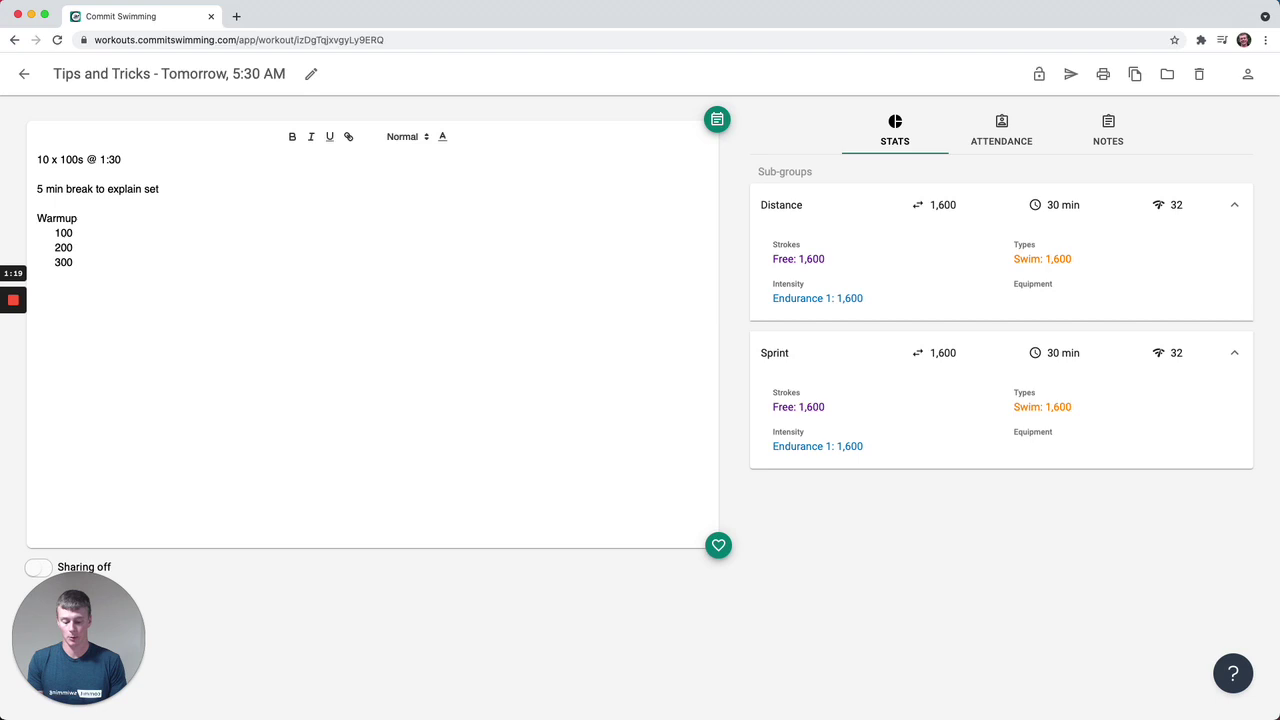
{"action": "type", "text": "Main set"}
{"action": "key", "text": "Return"}
{"action": "key", "text": "Tab"}
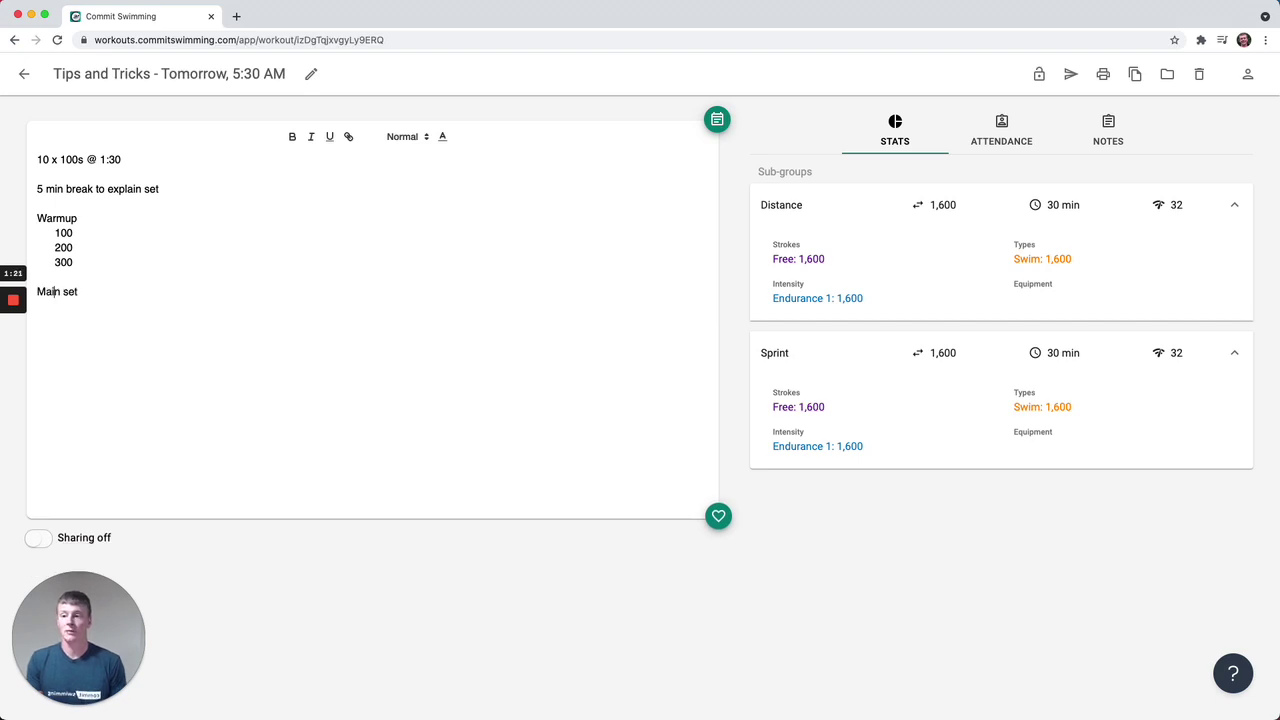
Step: Change the warmup heading to "Warmup EN2" to assign an intensity to the whole block
{"action": "left_click", "coordinate": [52, 218]}
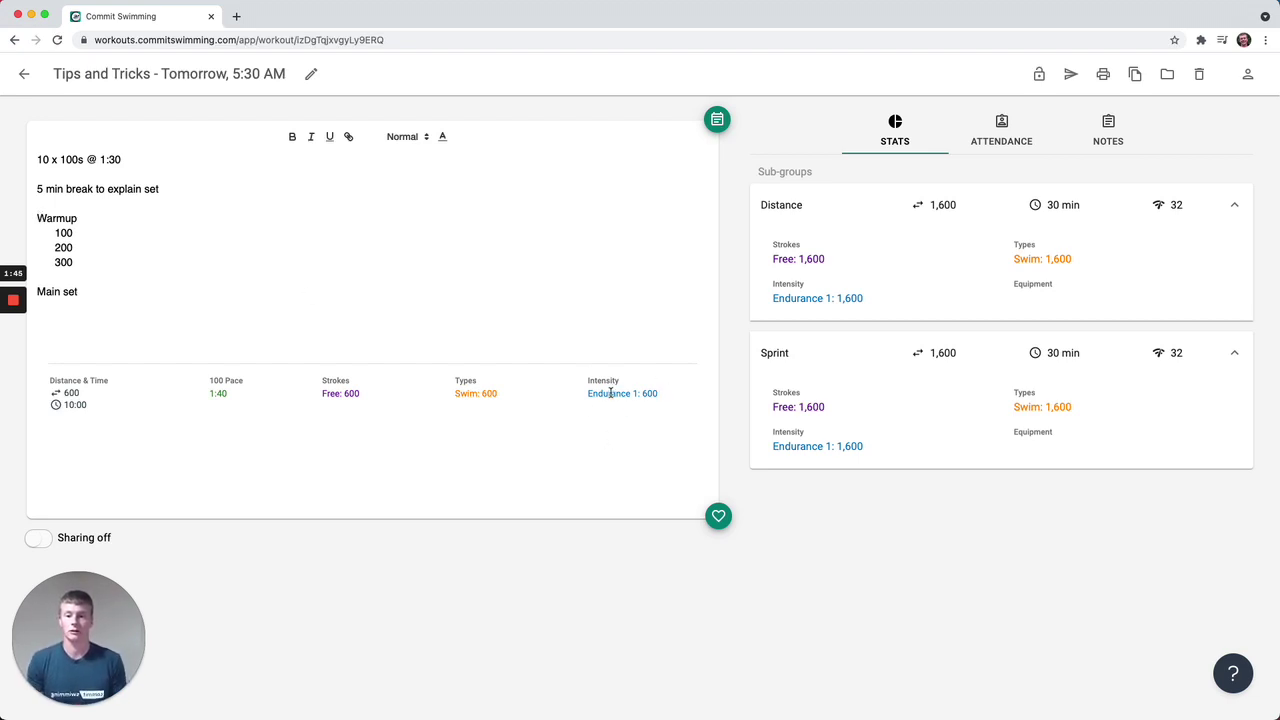
{"action": "key", "text": "shift+super+Left"}
{"action": "type", "text": "E"}
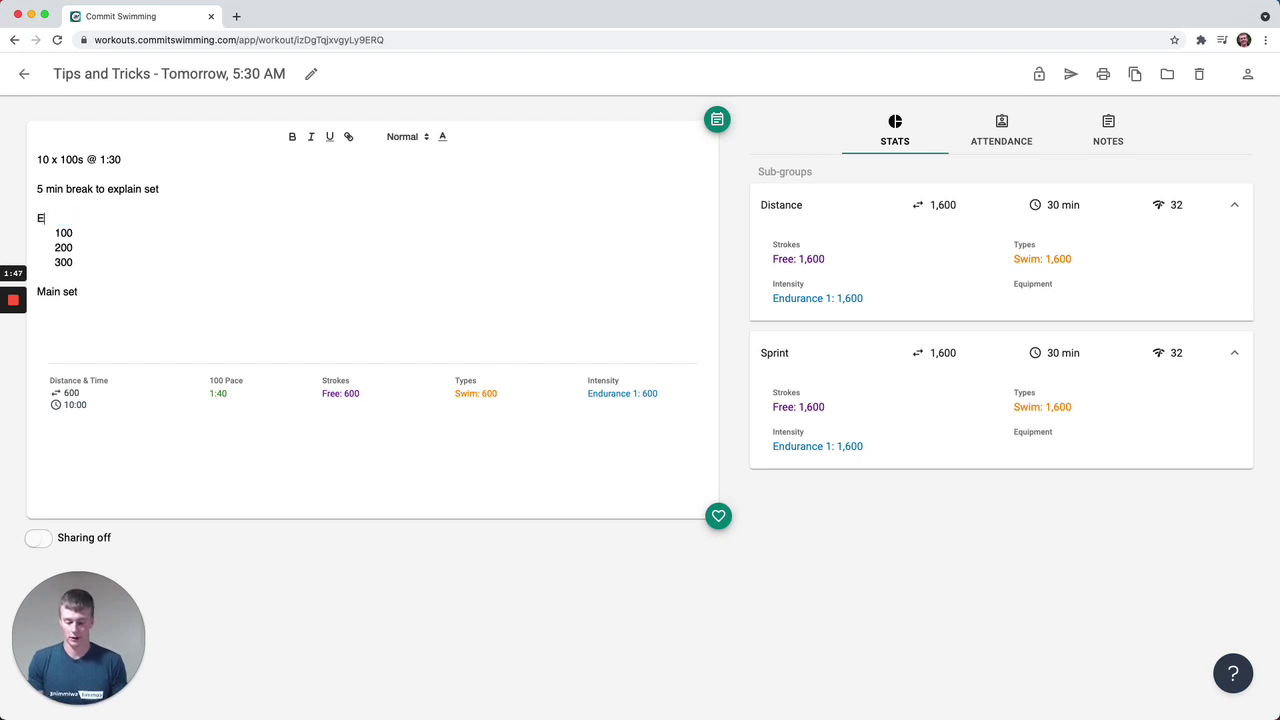
{"action": "type", "text": "N2"}
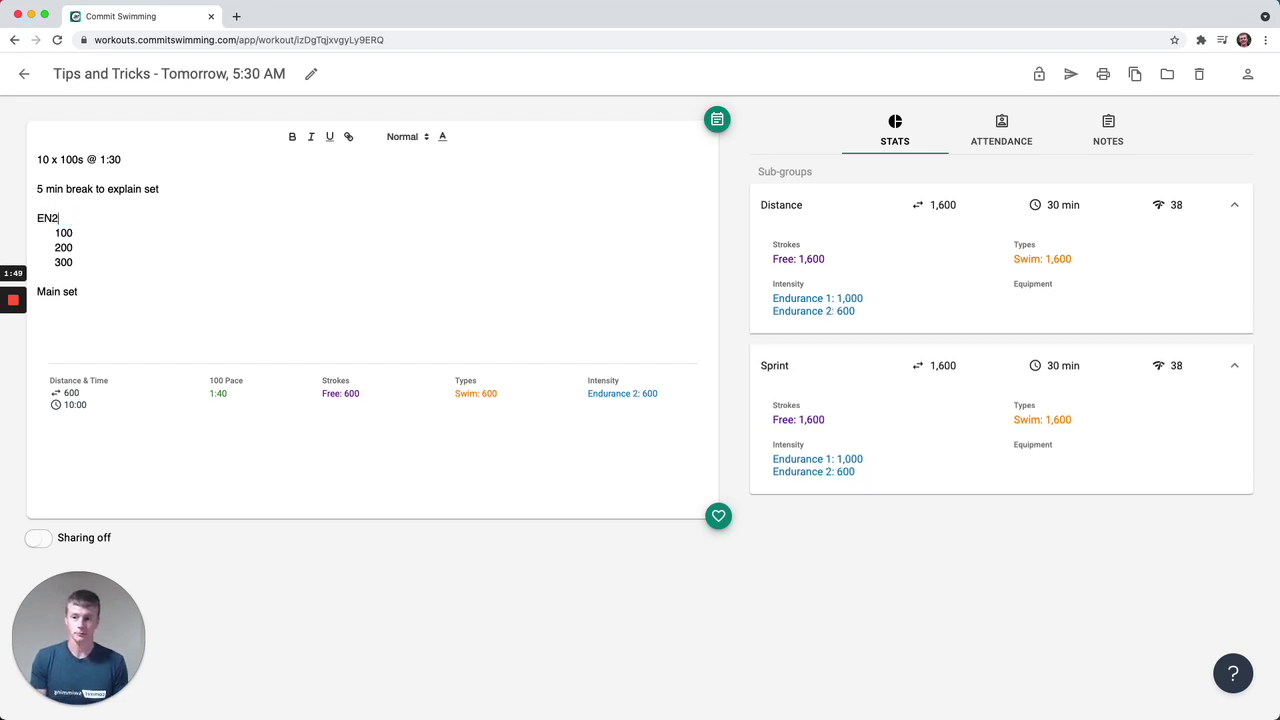
{"action": "type", "text": "Warmup"}
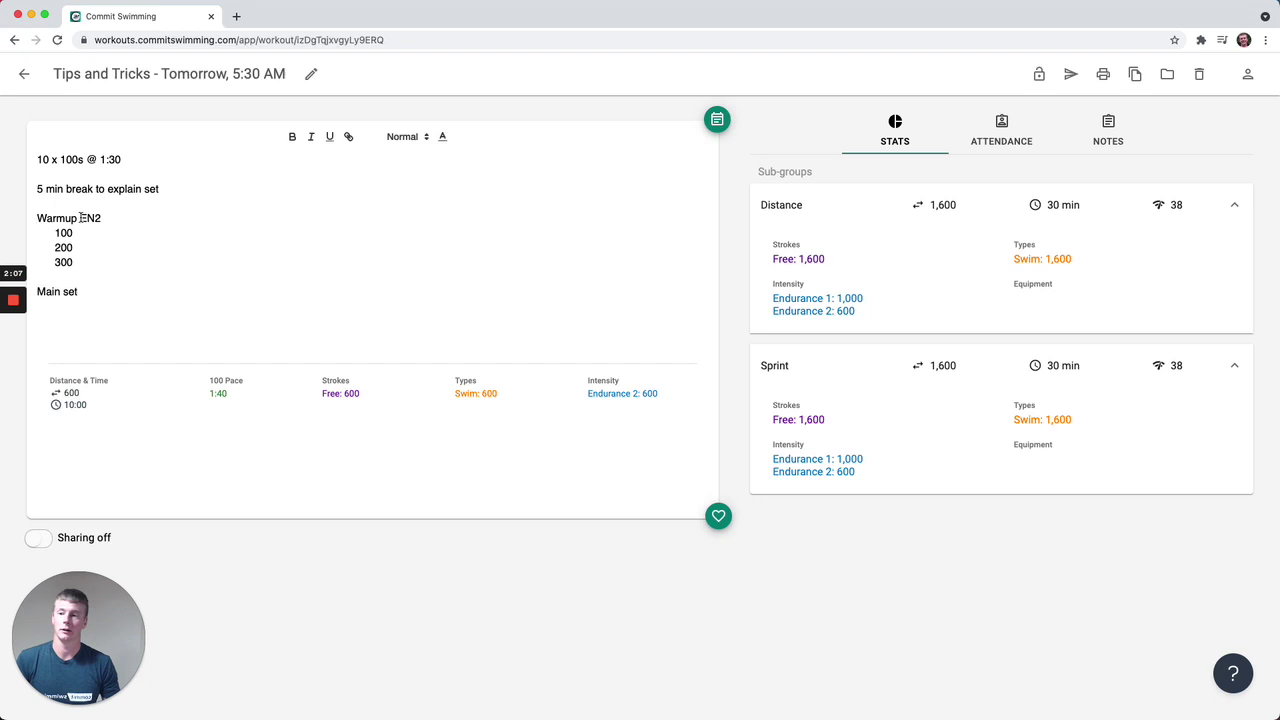
Step: Delete the "Main set" heading and the blank line below the warmup block
{"action": "key", "text": "Down"}
{"action": "key", "text": "Down"}
{"action": "key", "text": "Down"}
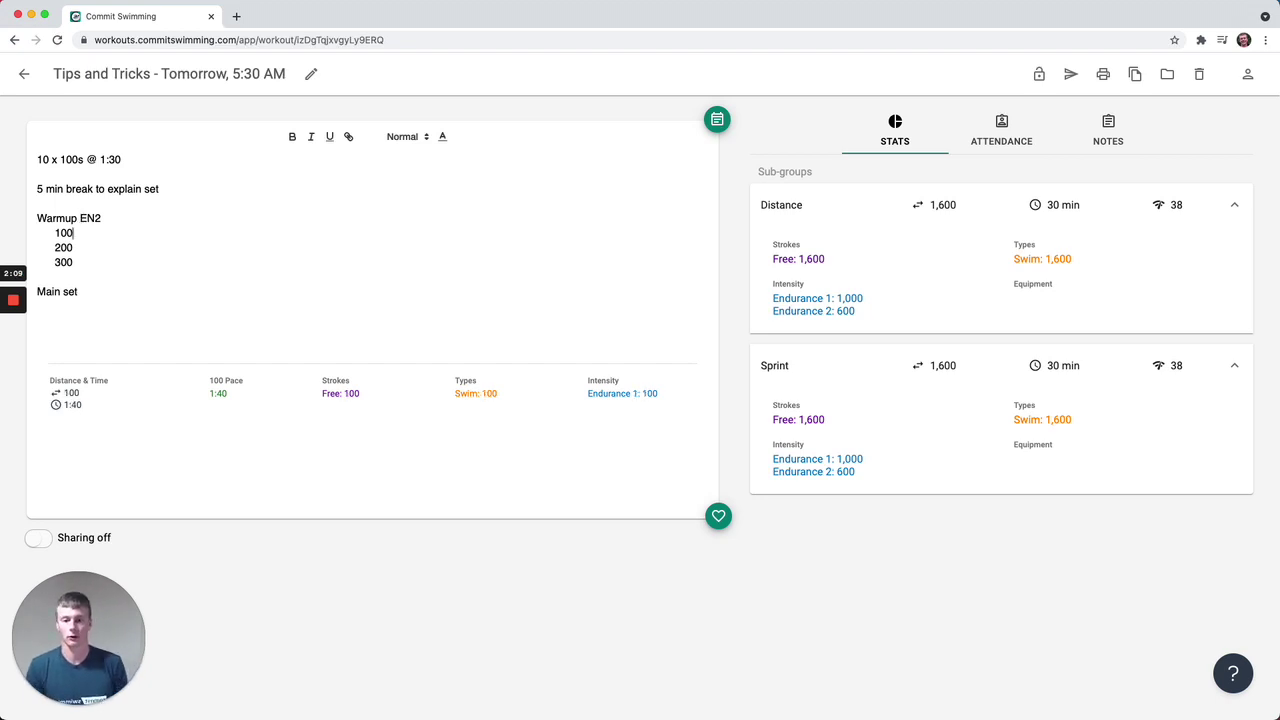
{"action": "key", "text": "Down"}
{"action": "key", "text": "Down"}
{"action": "key", "text": "super+shift+Left"}
{"action": "key", "text": "BackSpace"}
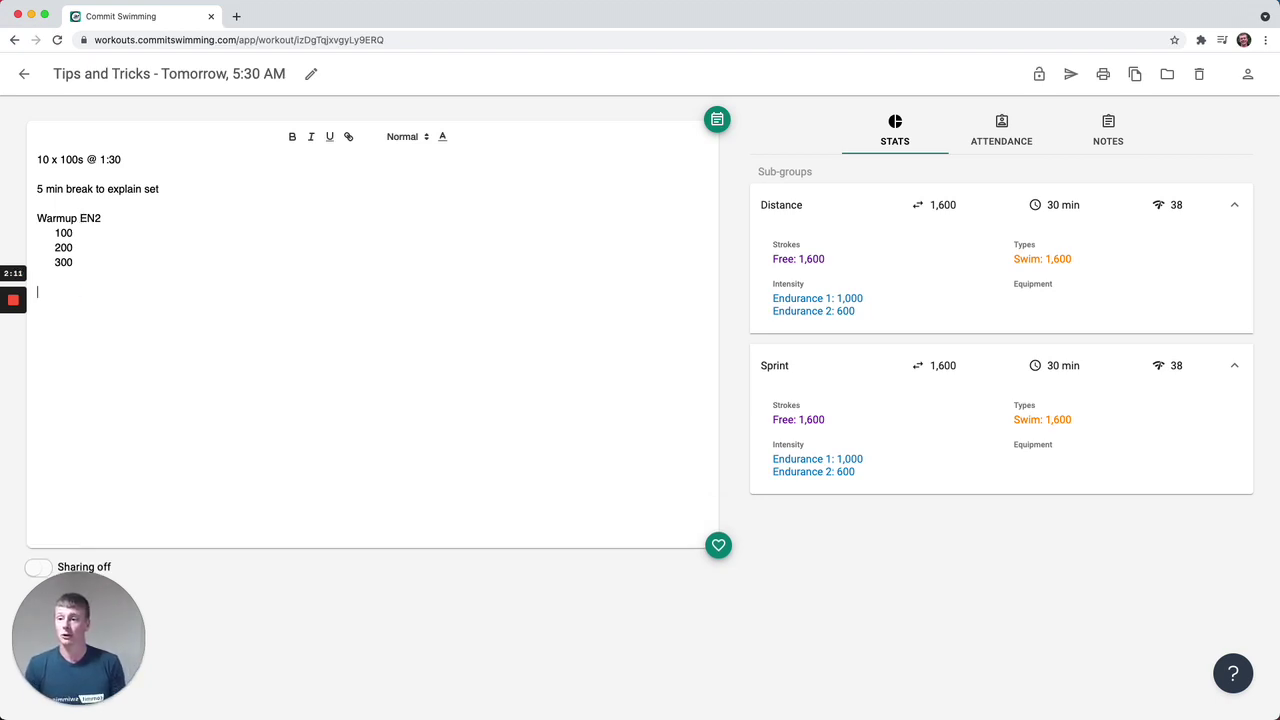
{"action": "key", "text": "BackSpace"}
{"action": "key", "text": "BackSpace"}
Step: Append the note "strong kick off walls" to the 10 x 100s set
{"action": "left_click", "coordinate": [144, 160]}
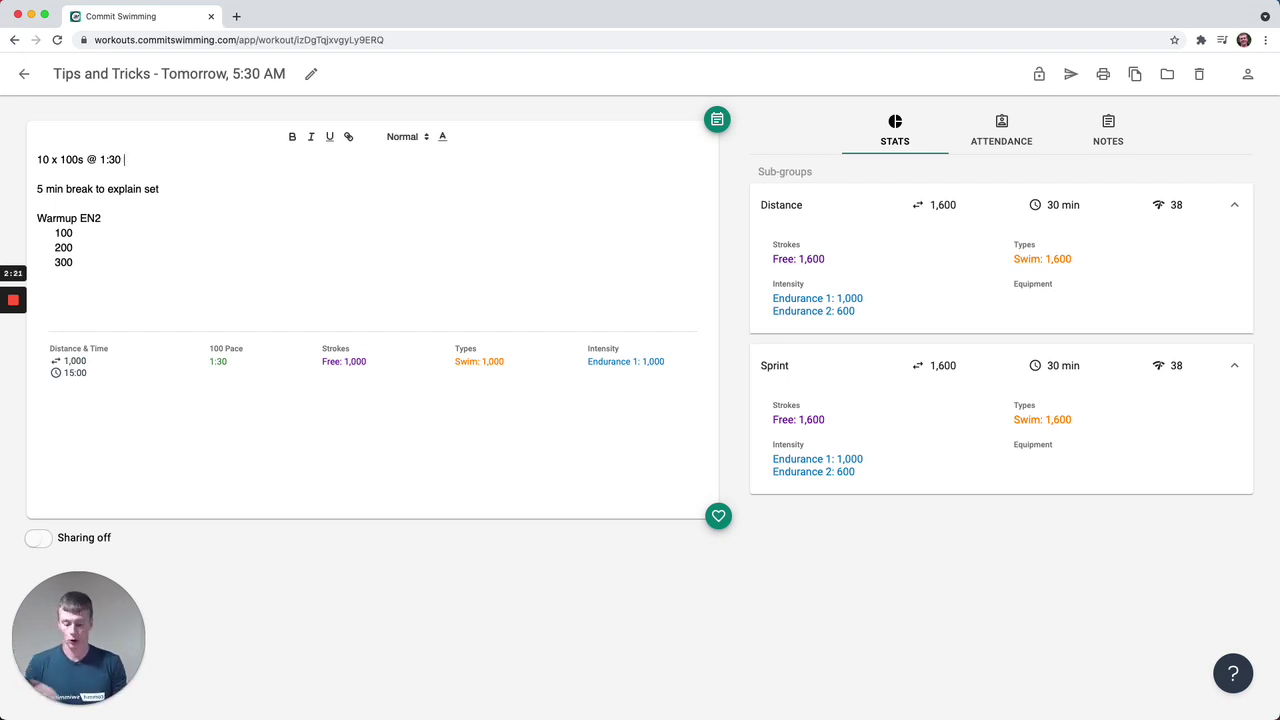
{"action": "type", "text": "strong kick "}
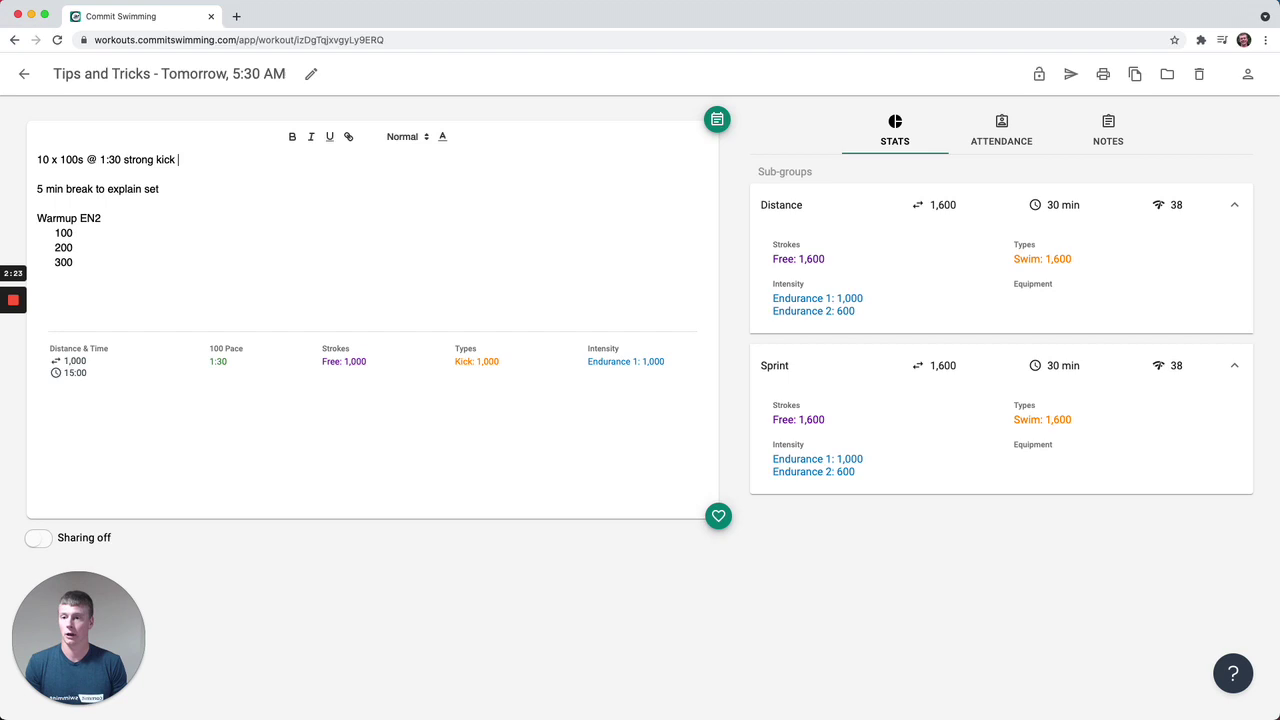
{"action": "type", "text": "off walls"}
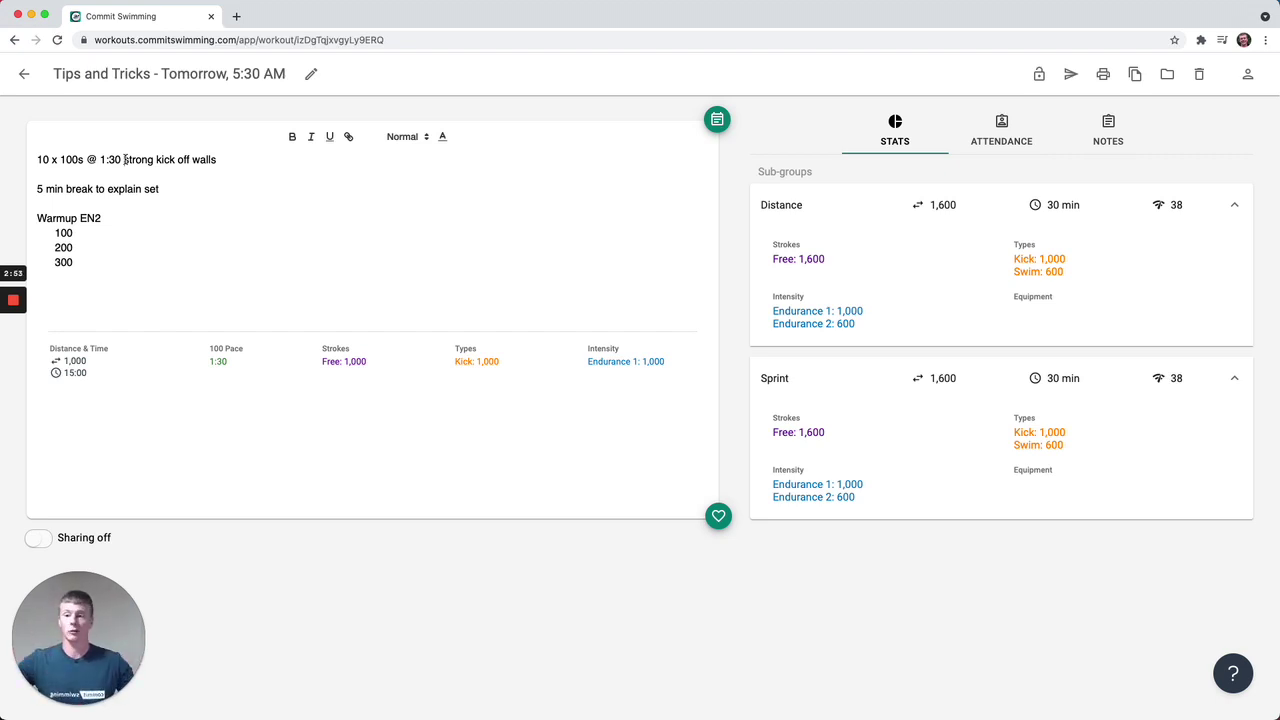
Step: Enclose the note "strong kick off walls" in square brackets
{"action": "left_click", "coordinate": [125, 160]}
{"action": "type", "text": "("}
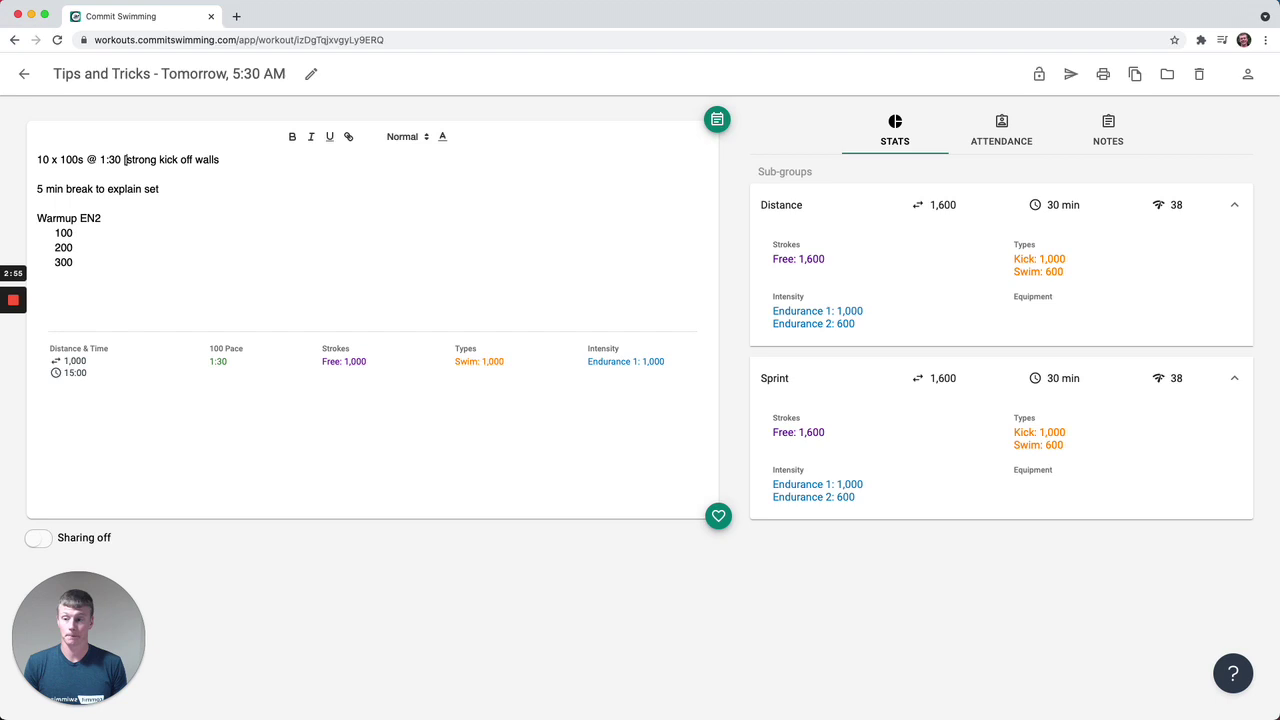
{"action": "key", "text": "End"}
{"action": "type", "text": "]"}
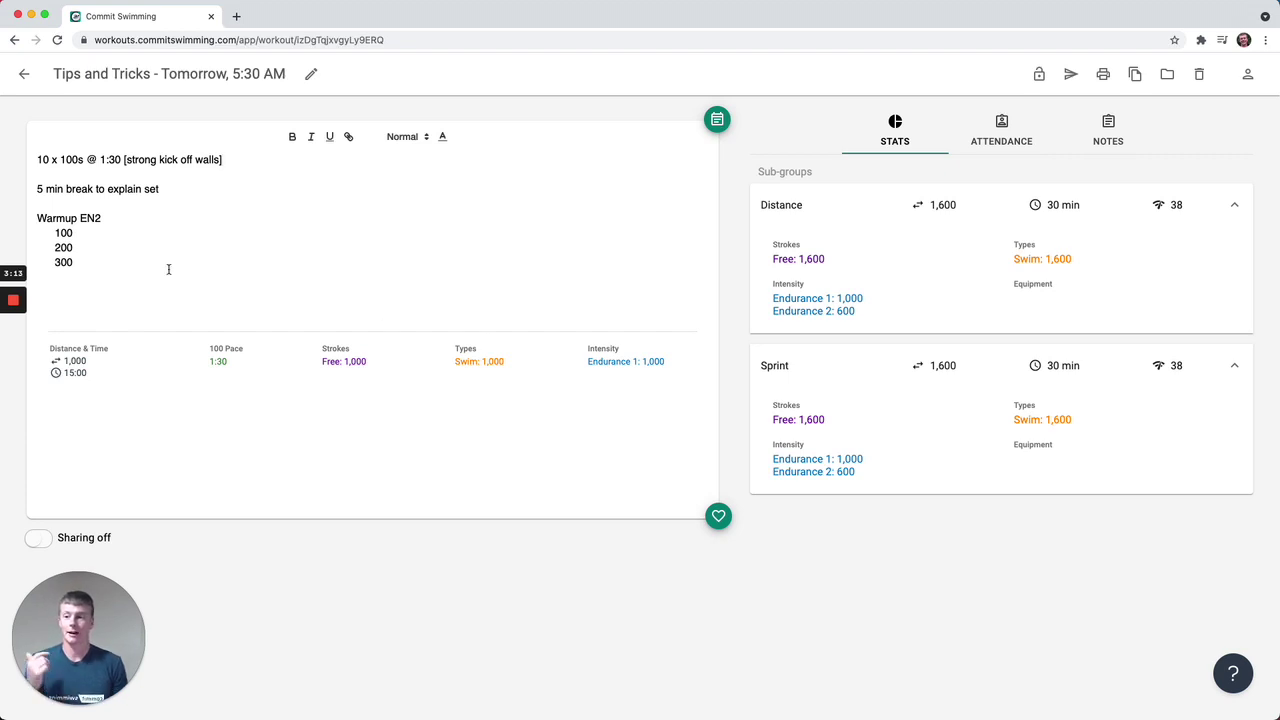
Step: Inspect the figures for the break line and the warmup block
{"action": "left_click", "coordinate": [142, 190]}
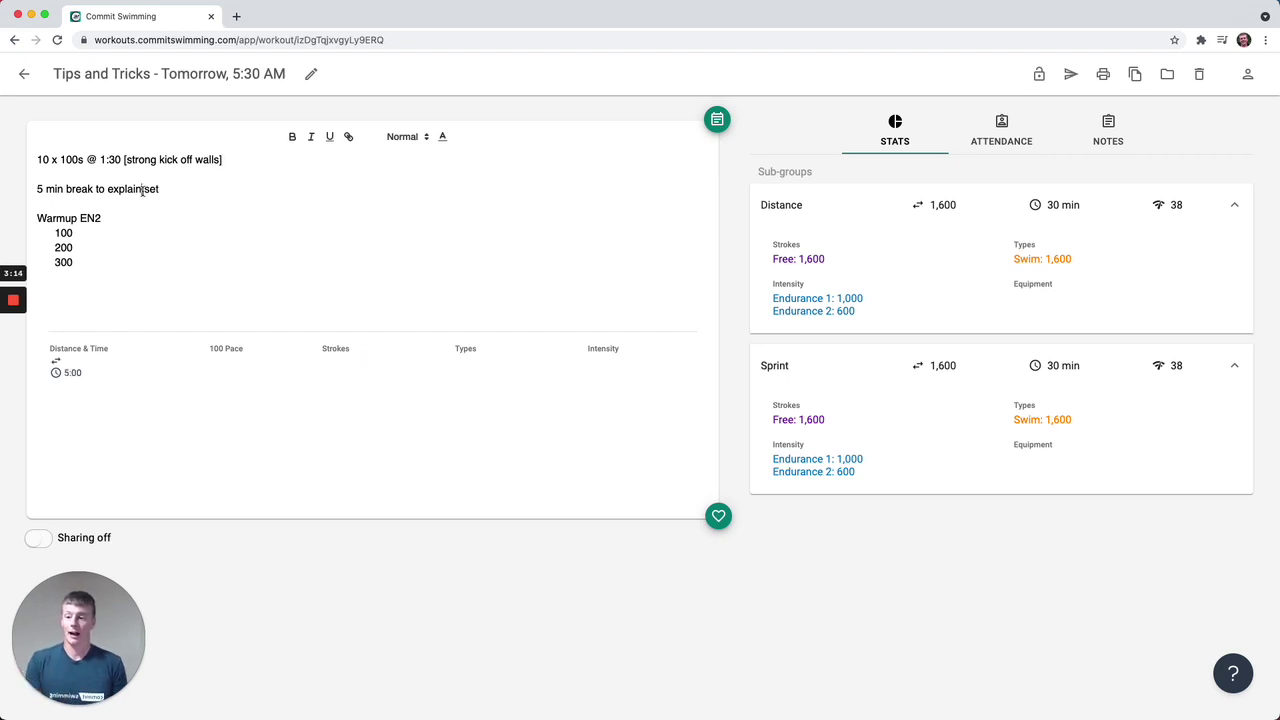
{"action": "left_click", "coordinate": [66, 224]}
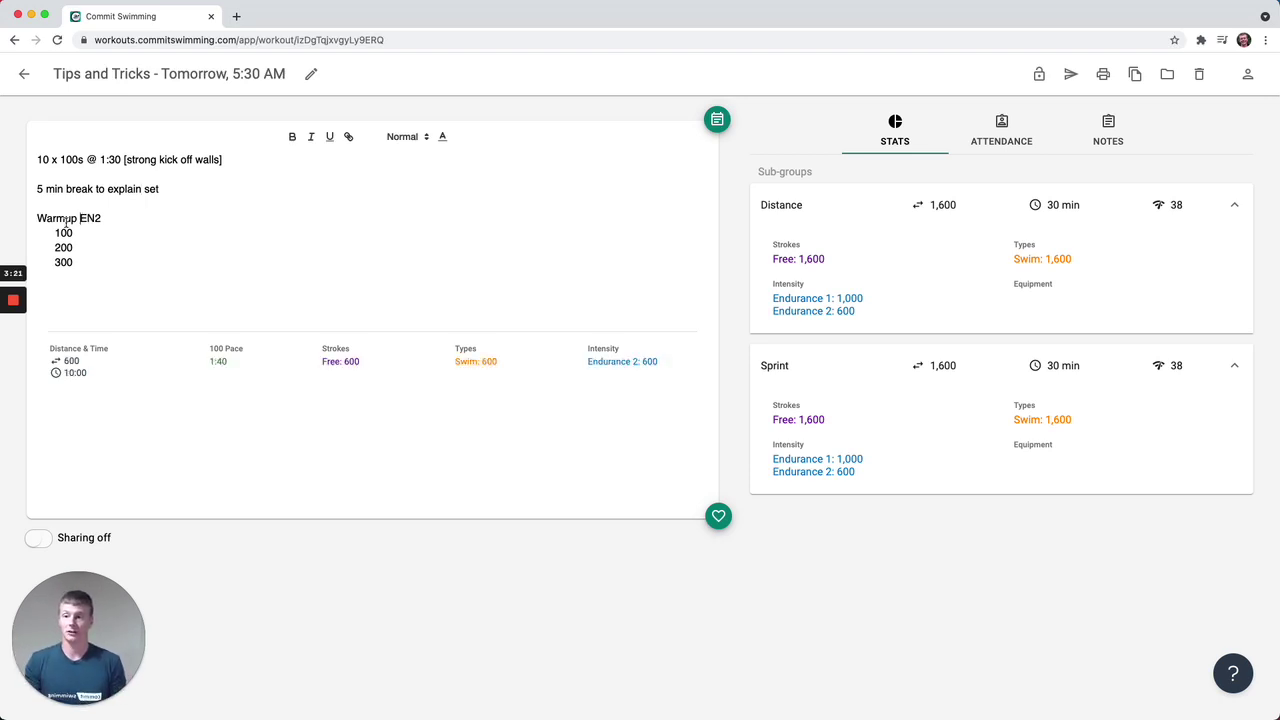